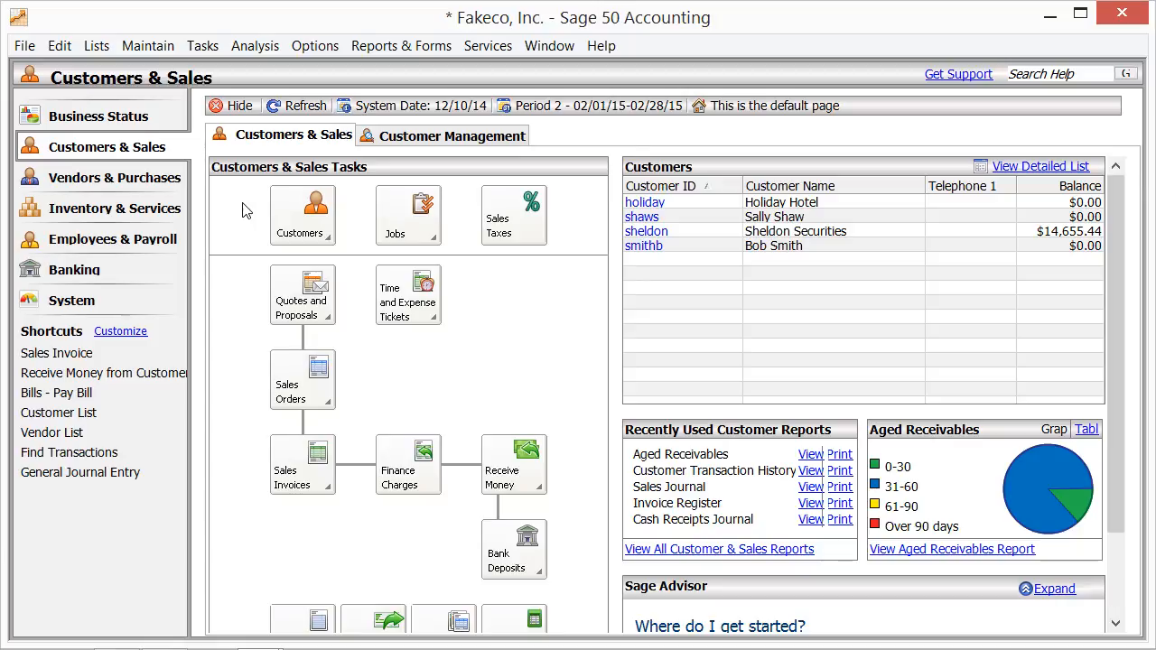
Step: Open the Purchases/Receive Inventory window from the tasks
left_click(203, 50)
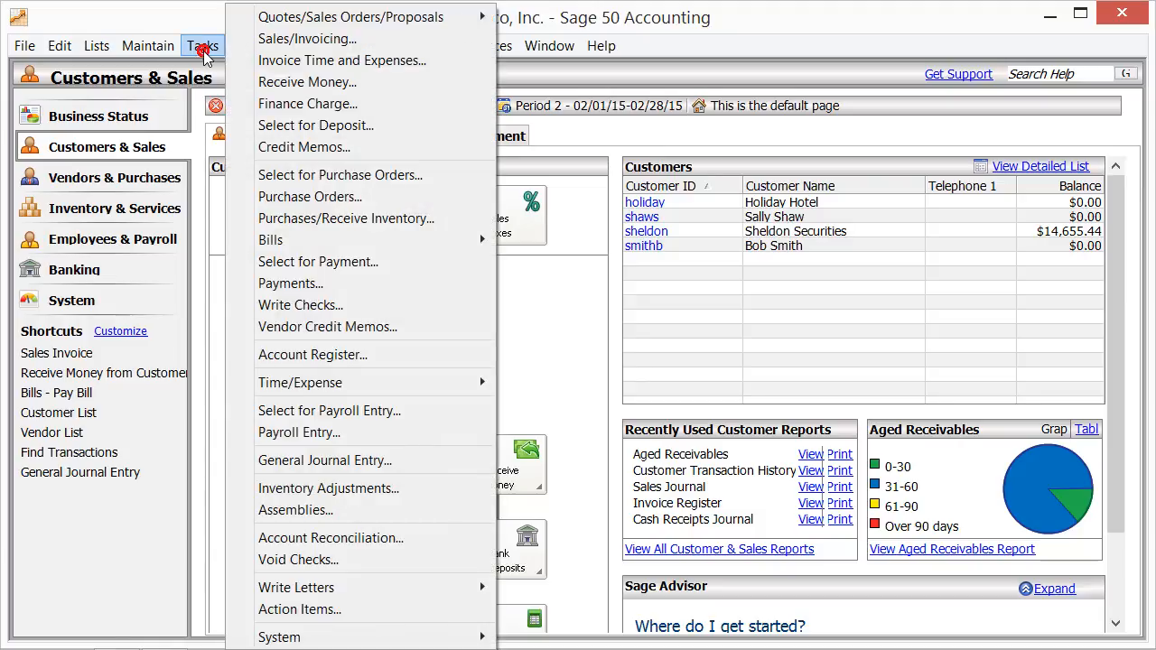
left_click(332, 219)
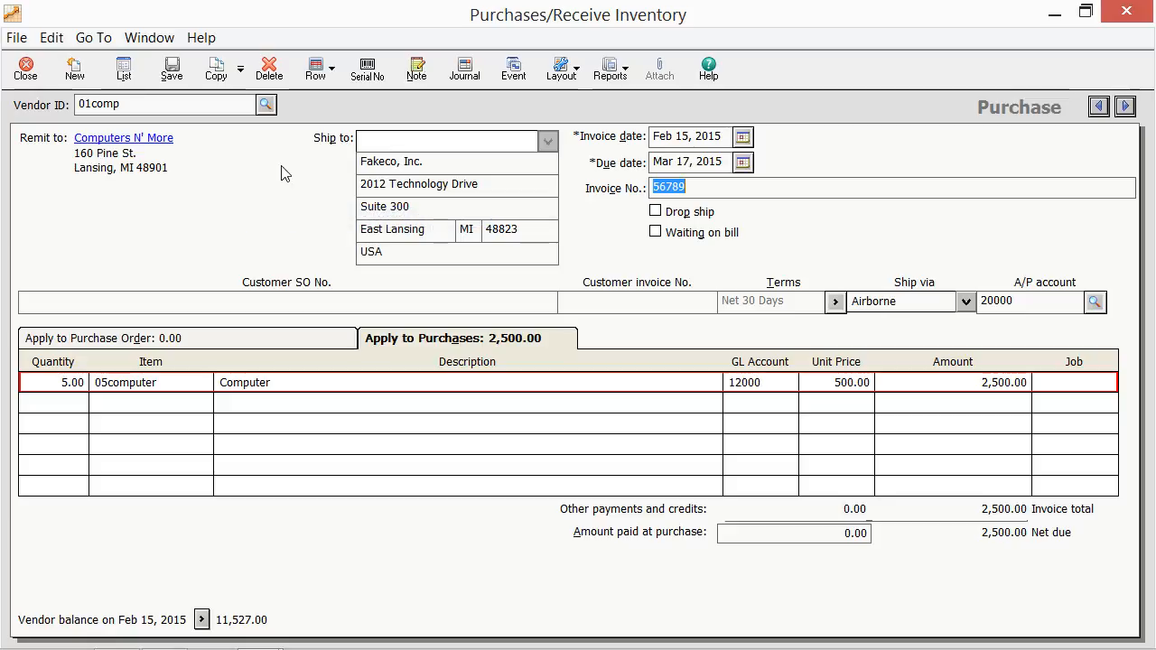
Step: Review the vendor list, the purchase order and purchases tabs, and the invoice header fields of the Computers N' More bill
left_click(265, 107)
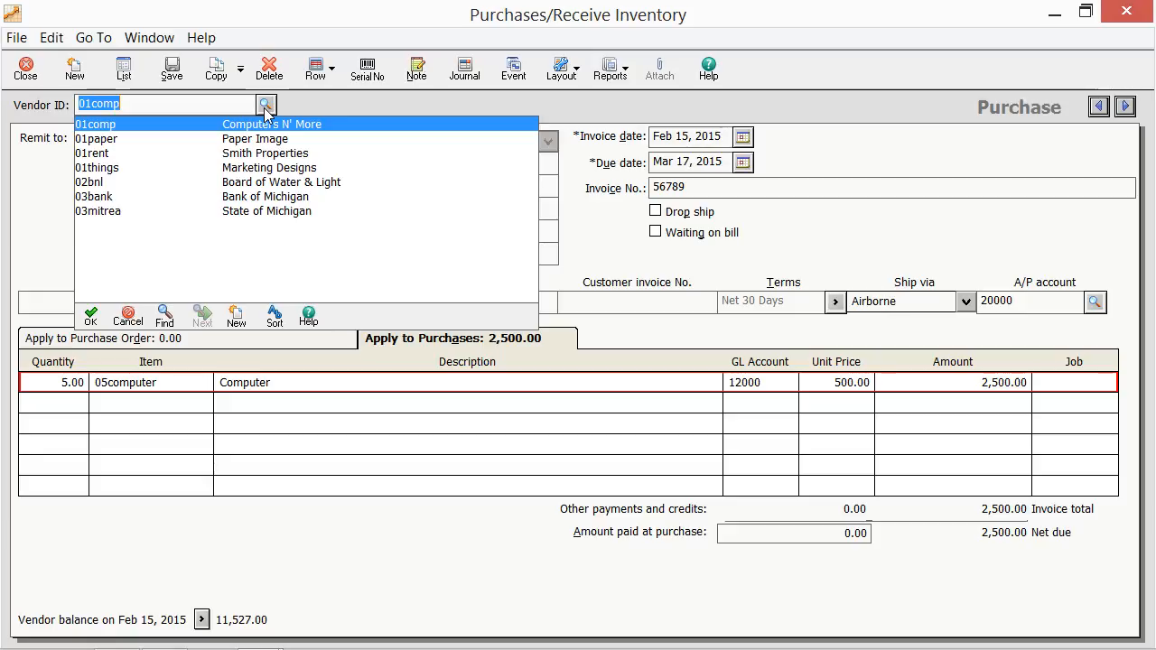
left_click(266, 106)
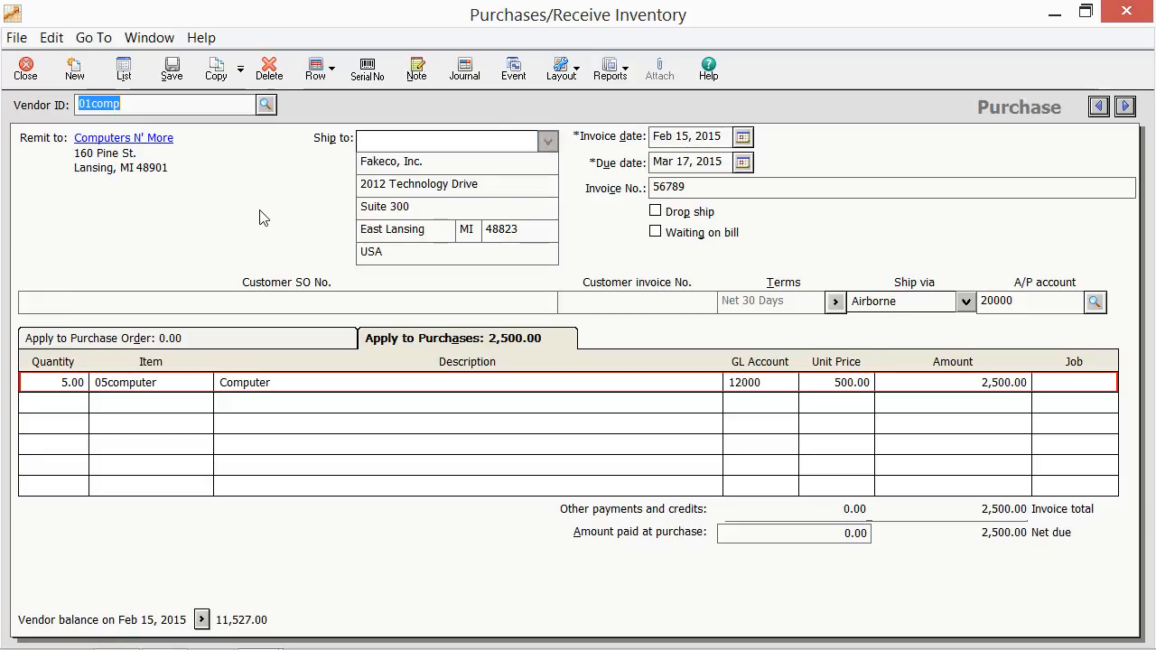
left_click(260, 342)
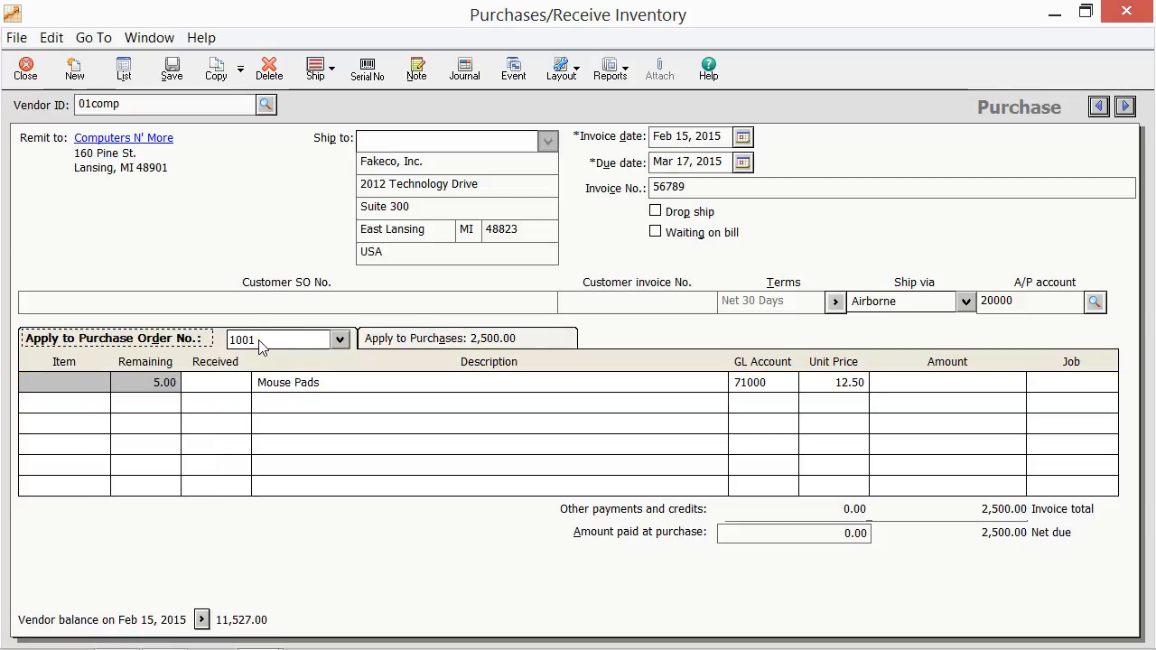
left_click(394, 346)
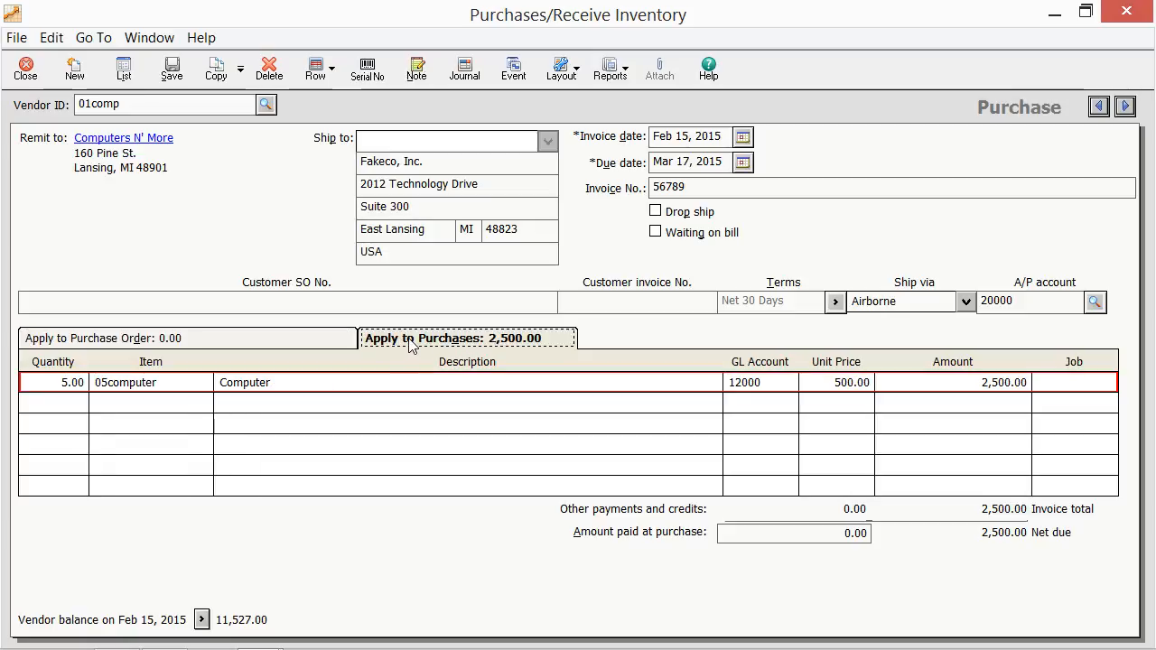
left_click(700, 188)
left_click(621, 234)
left_click(709, 137)
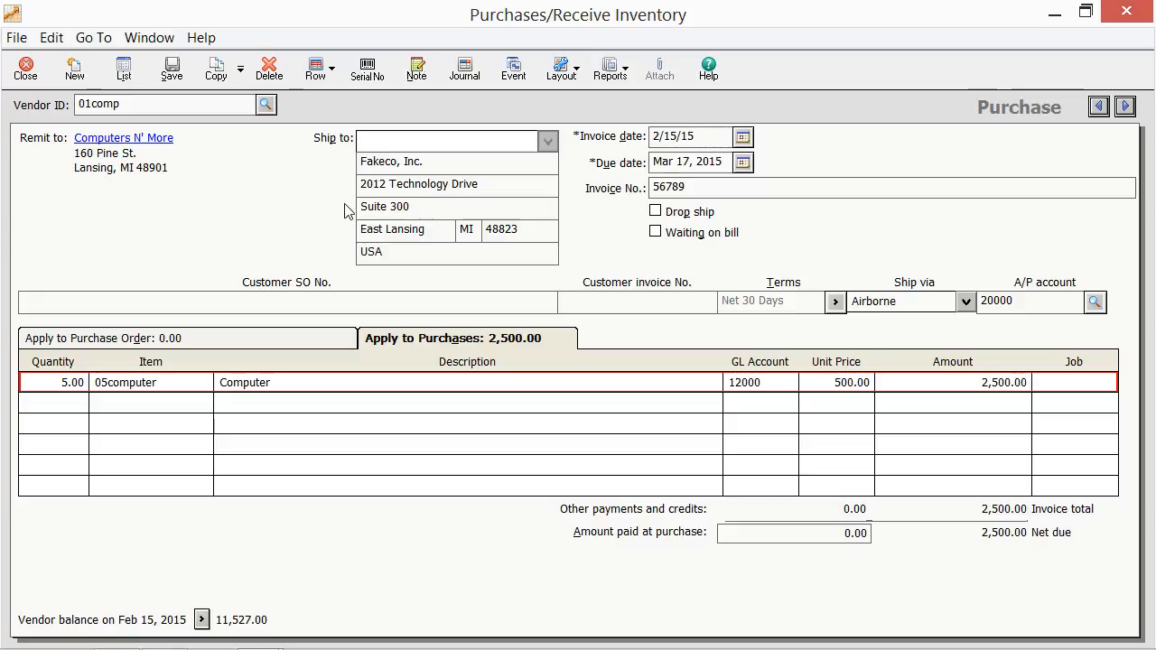
left_click(297, 166)
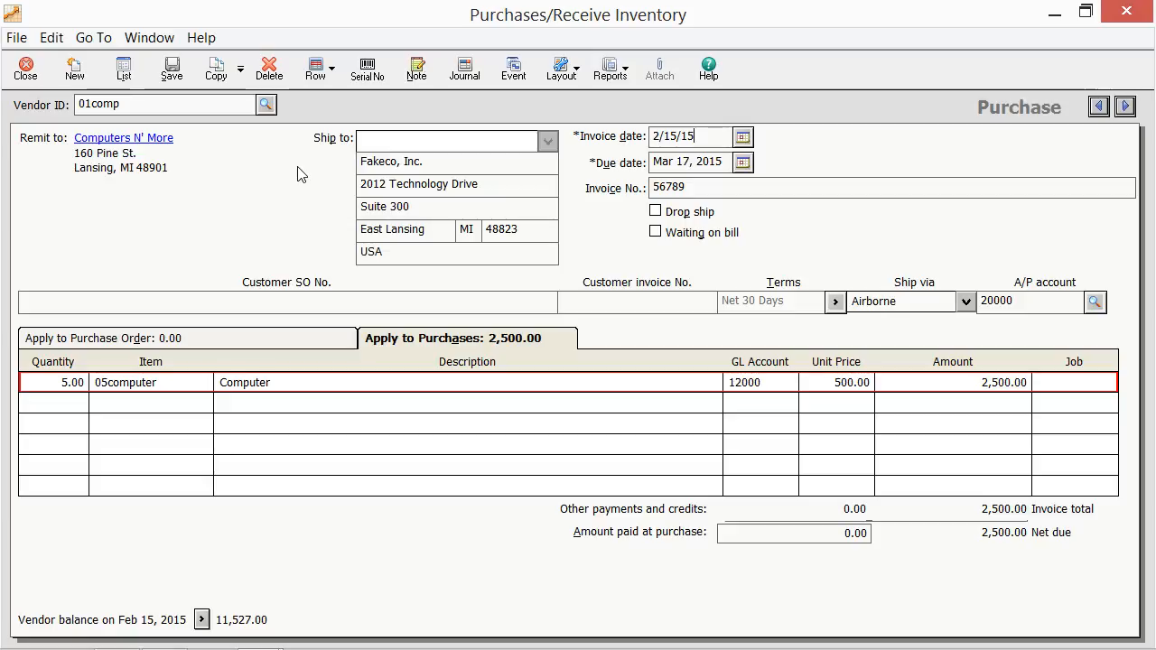
left_click(423, 346)
left_click(189, 382)
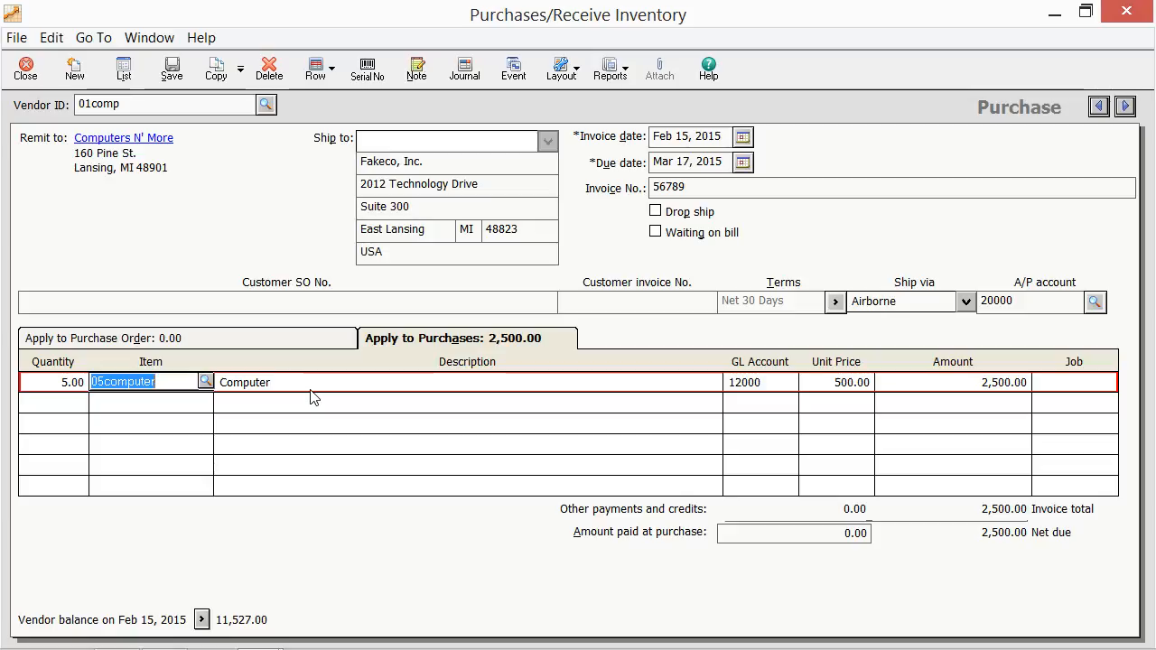
Step: Apply purchase order 1001 to the bill and receive 5 of the Mouse Pads
left_click(279, 342)
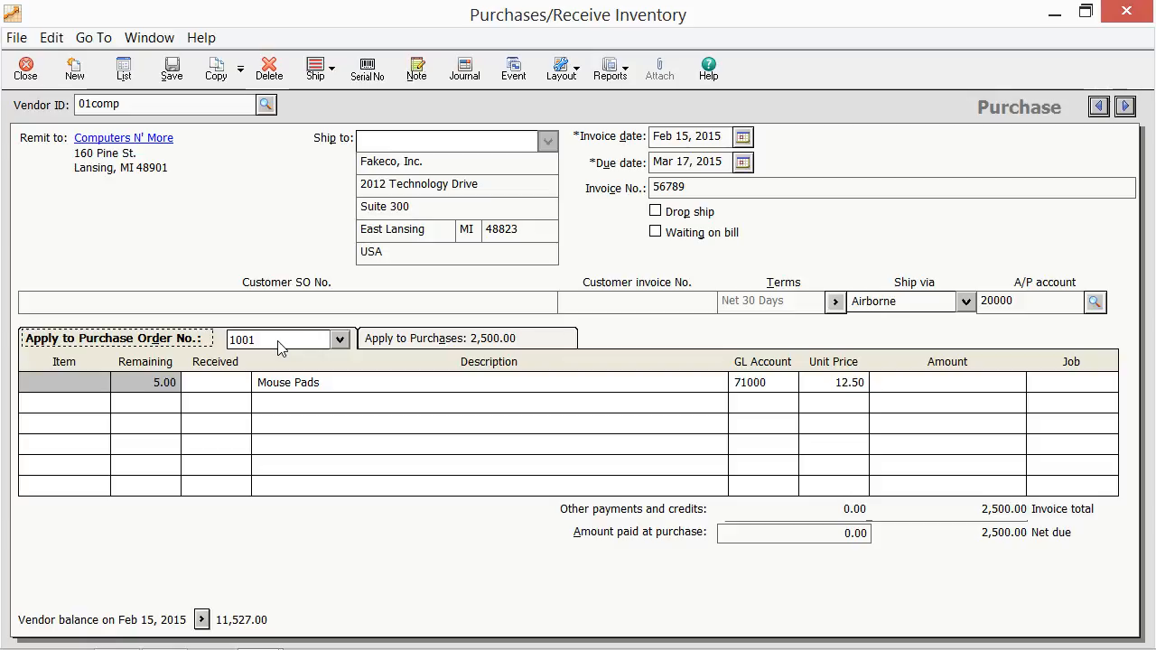
left_click(339, 341)
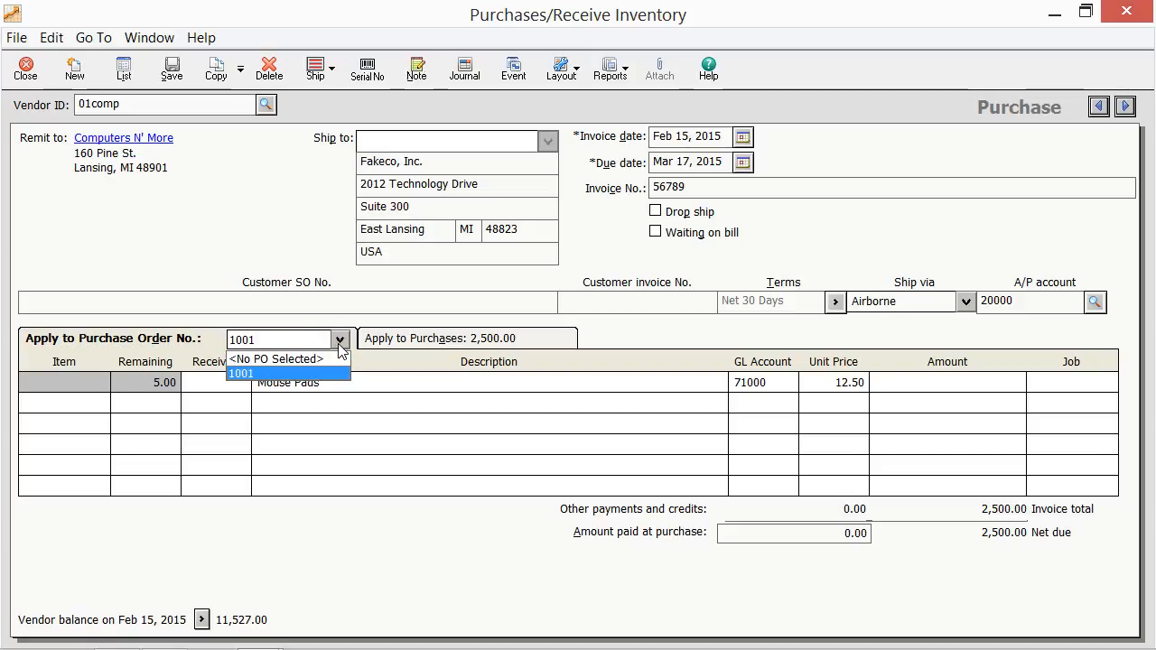
left_click(328, 372)
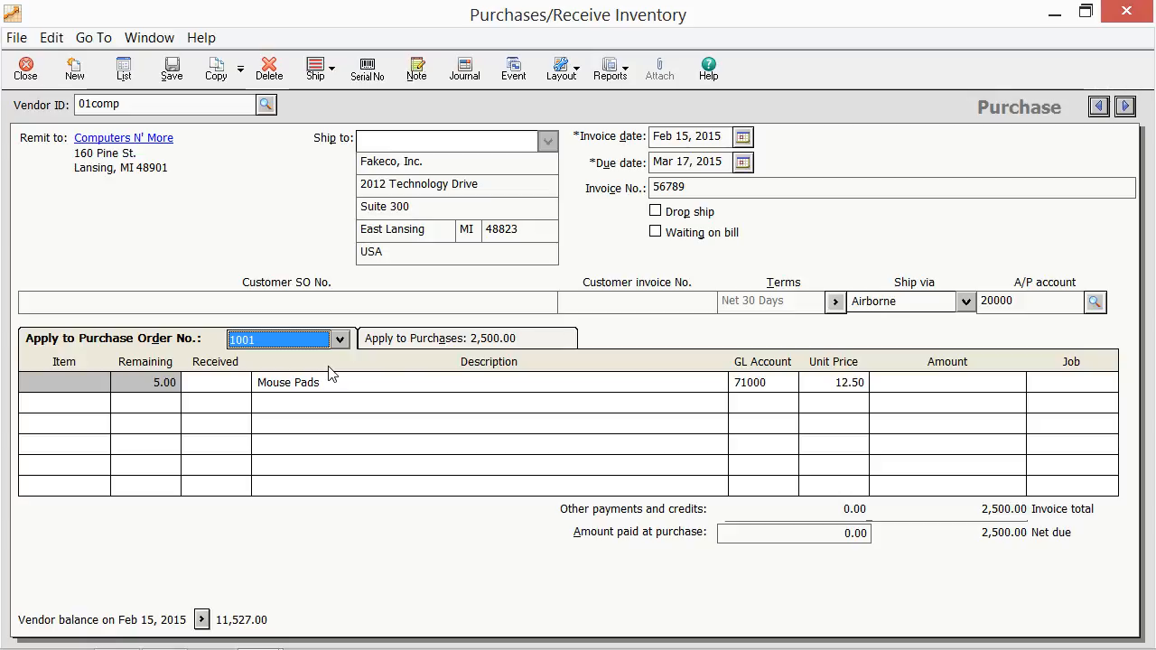
left_click(235, 383)
type("5")
key("Tab")
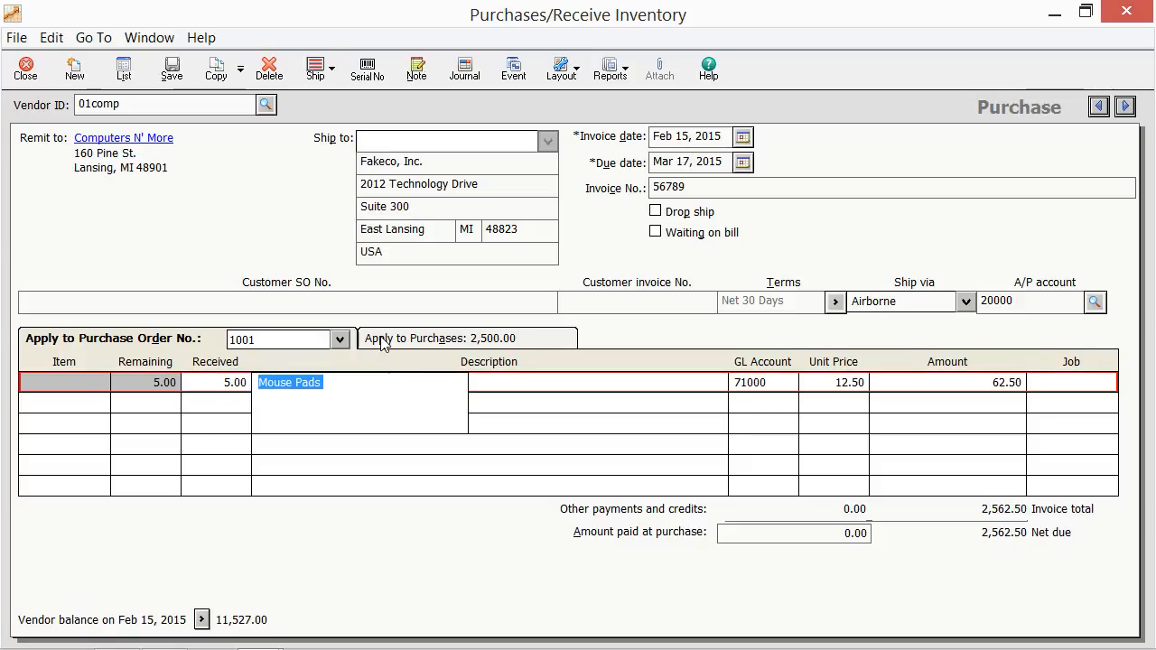
left_click(383, 340)
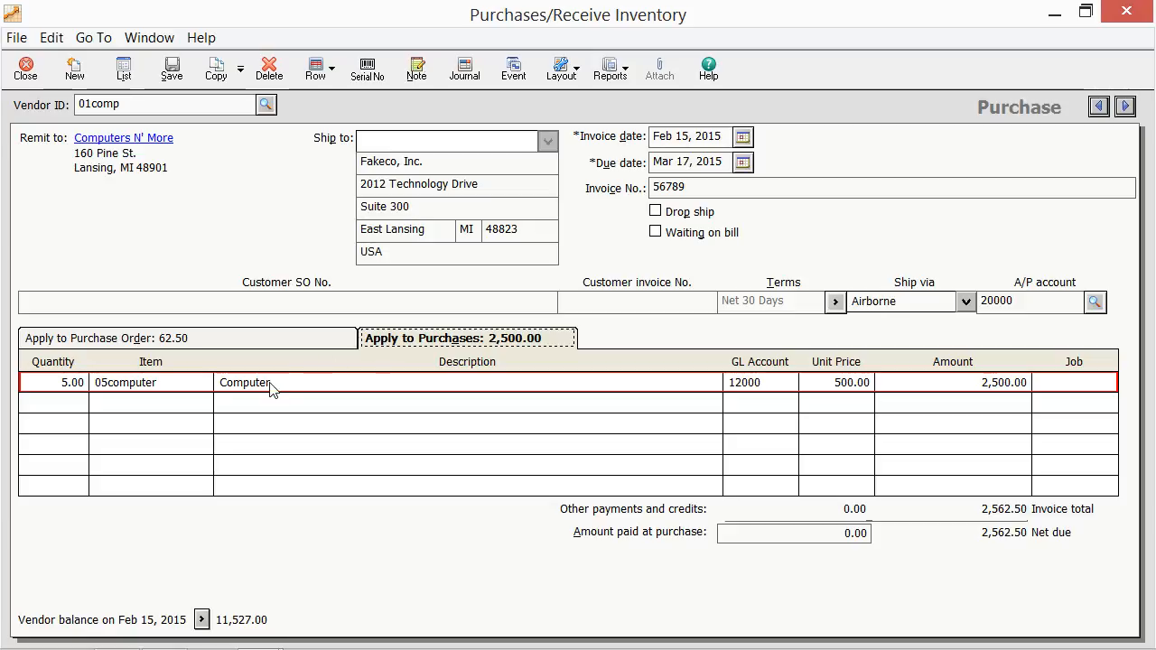
double_click(247, 389)
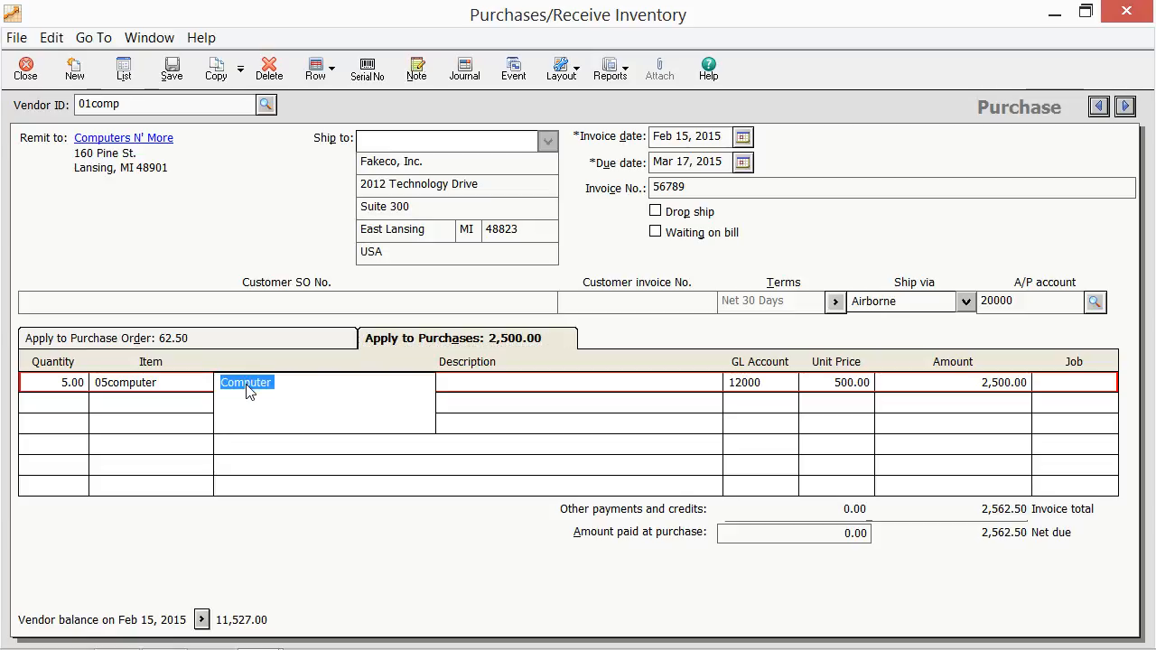
left_click(369, 72)
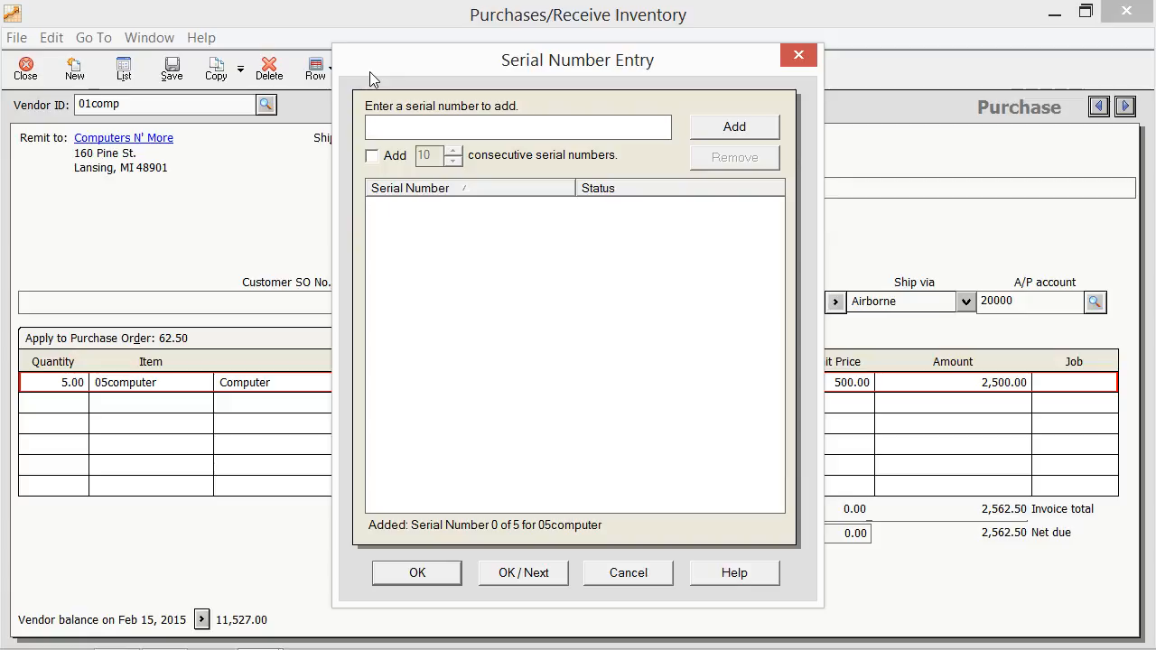
left_click(440, 128)
key("ctrl+v")
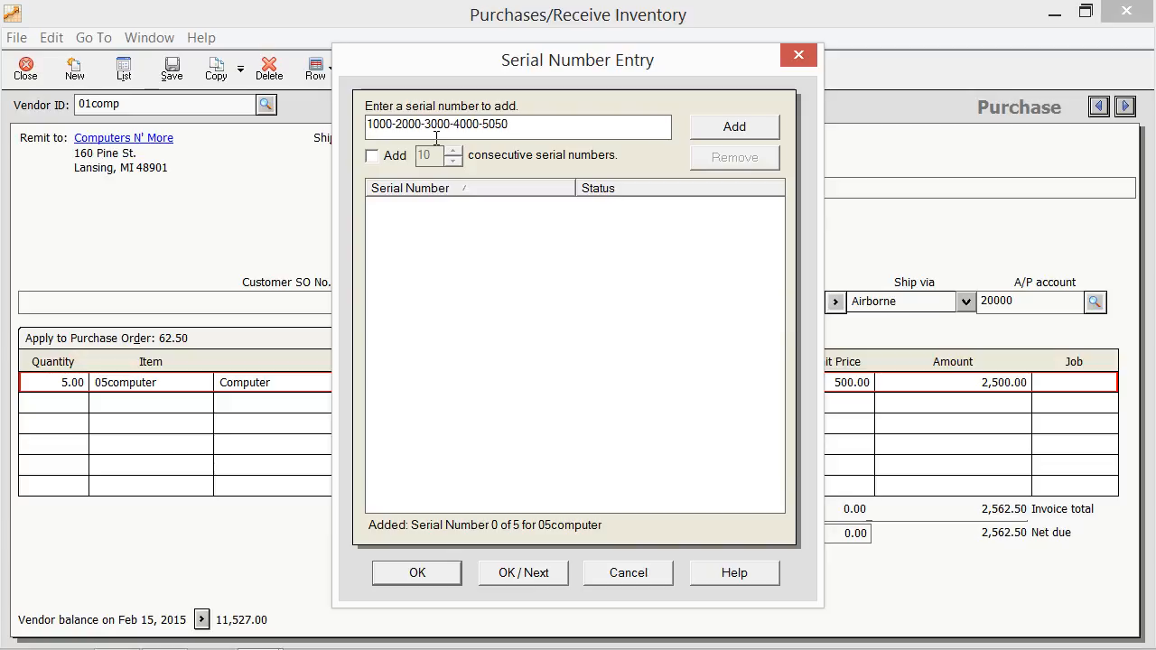
Step: Add 5 consecutive serial numbers from it and confirm the serial entry
left_click(380, 164)
left_click(452, 161)
left_click(719, 129)
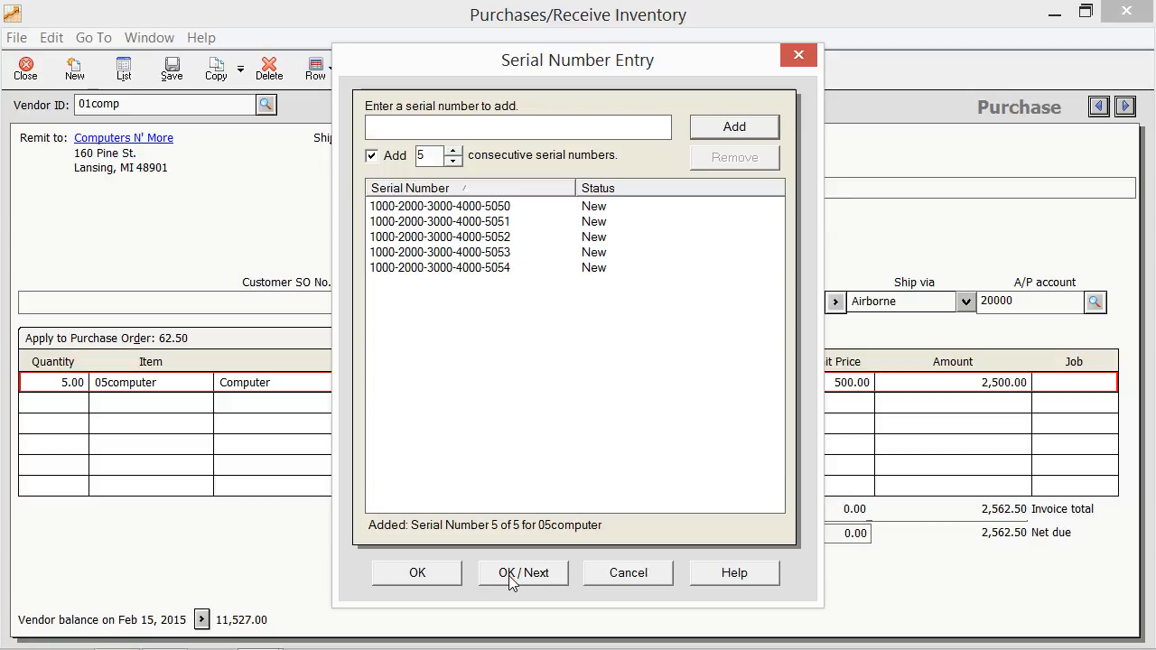
left_click(443, 573)
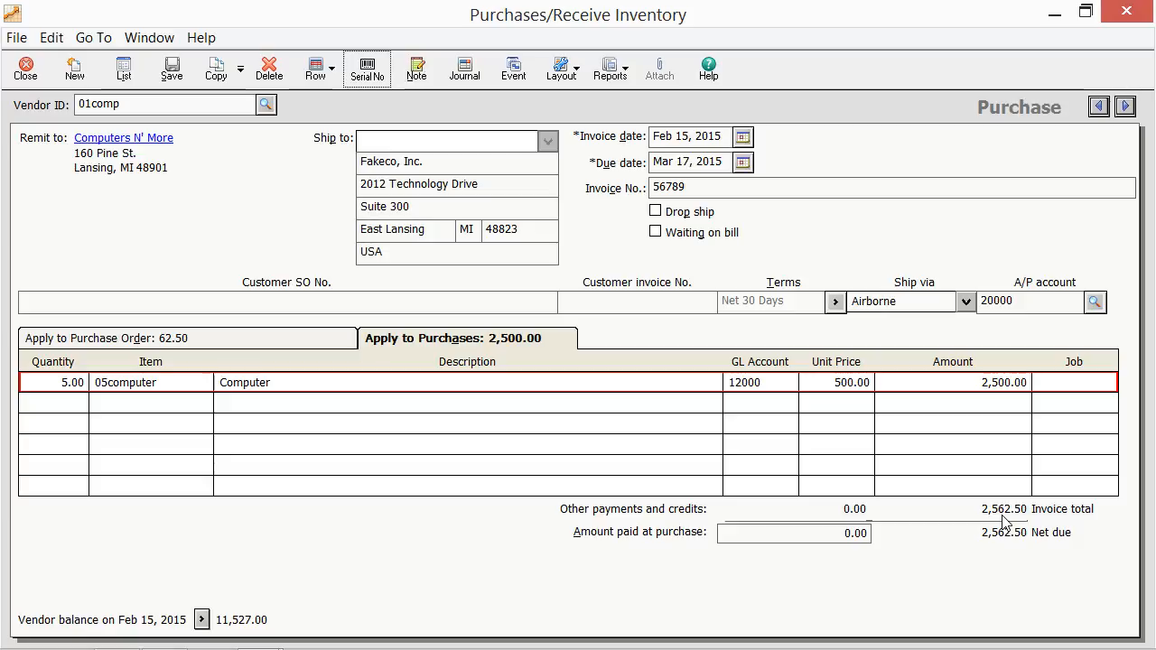
Step: Save the computer purchase and start a new purchase for vendor 01rent
left_click(172, 69)
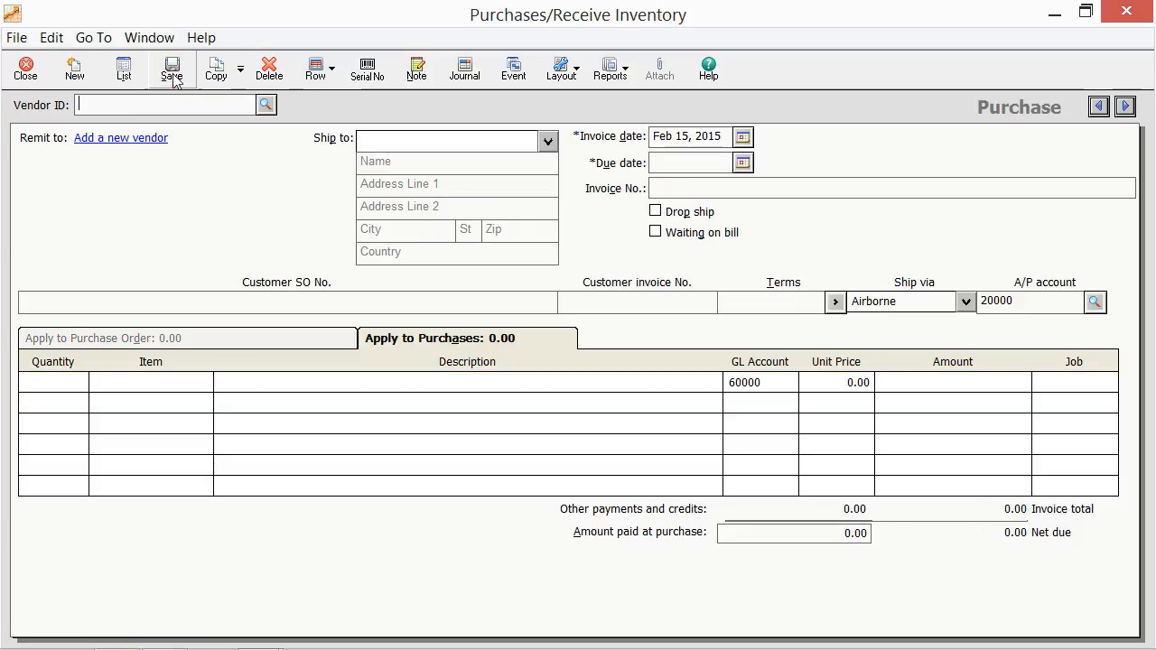
left_click(263, 105)
left_click(221, 152)
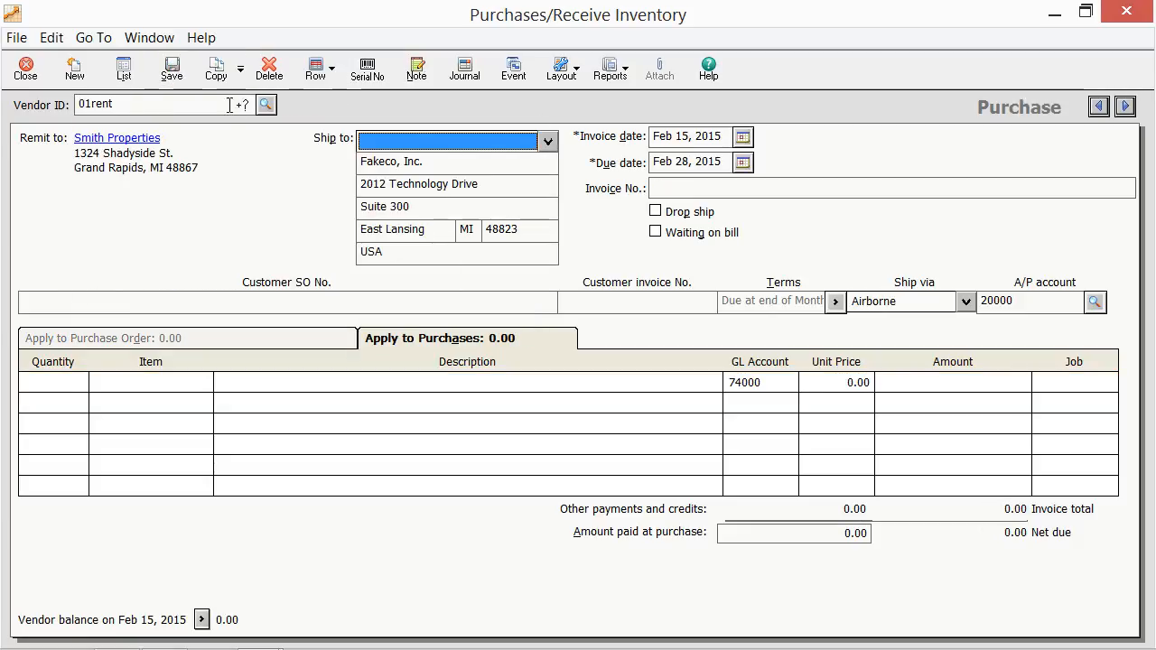
Step: Add a line described as Rent with an amount of 1,700.00
left_click(244, 381)
type("Rent")
key("Tab")
key("Tab")
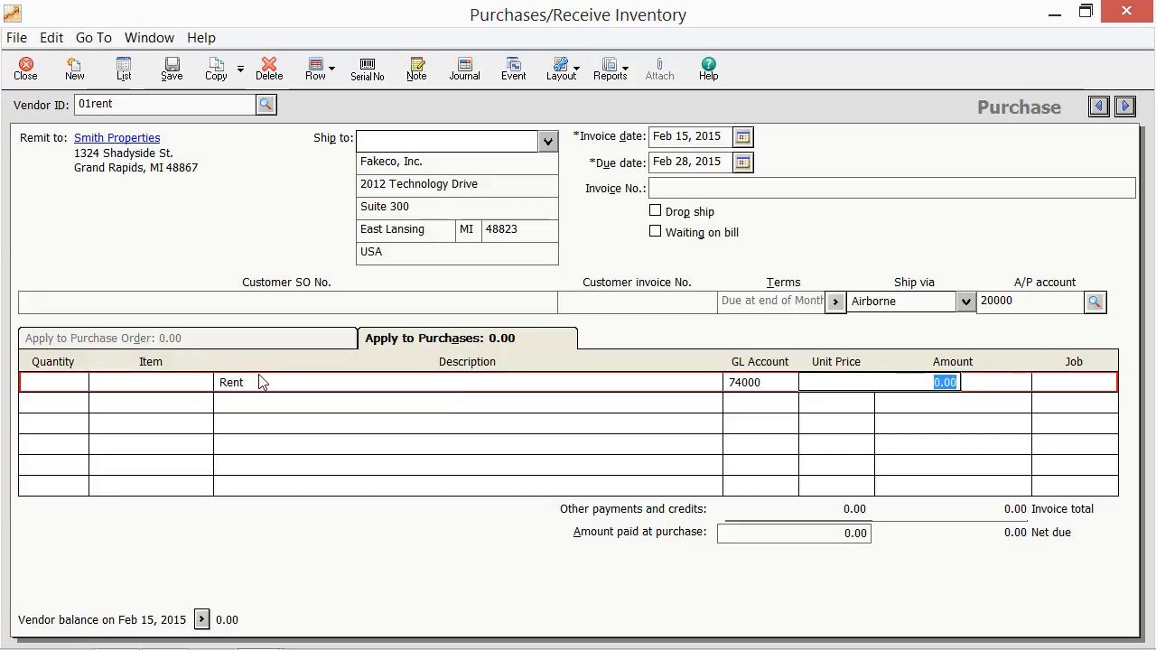
type("1700")
key("Tab")
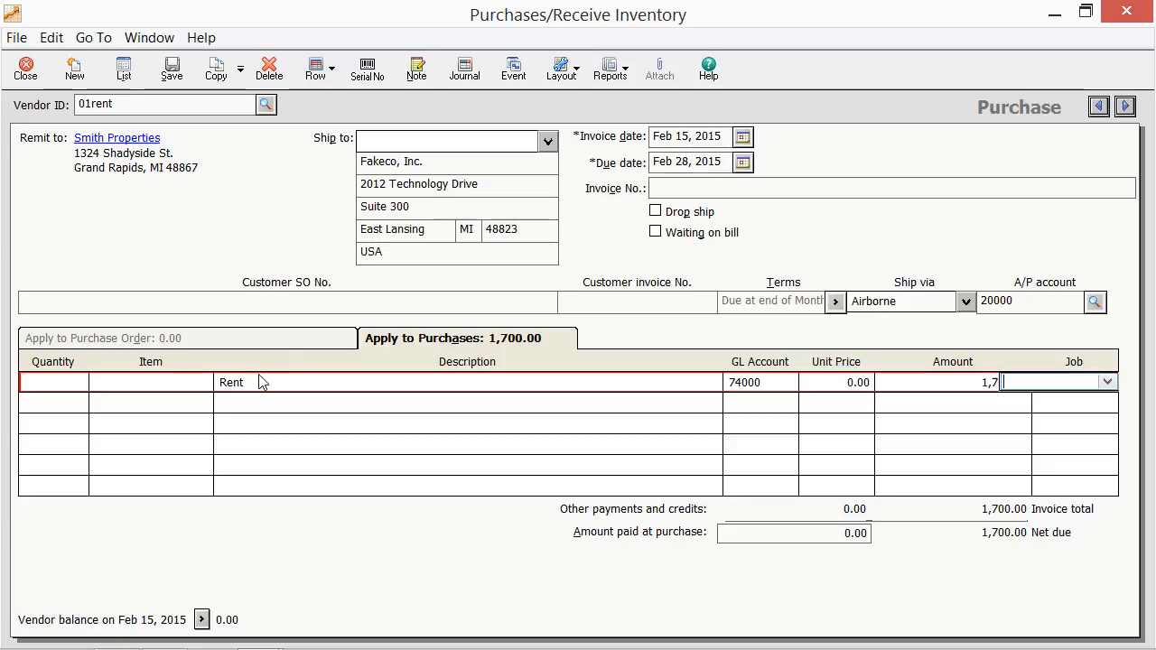
Step: Make the rent bill recur monthly, ending after 11 occurrences, with invoice numbers beginning at rent-02
left_click(242, 69)
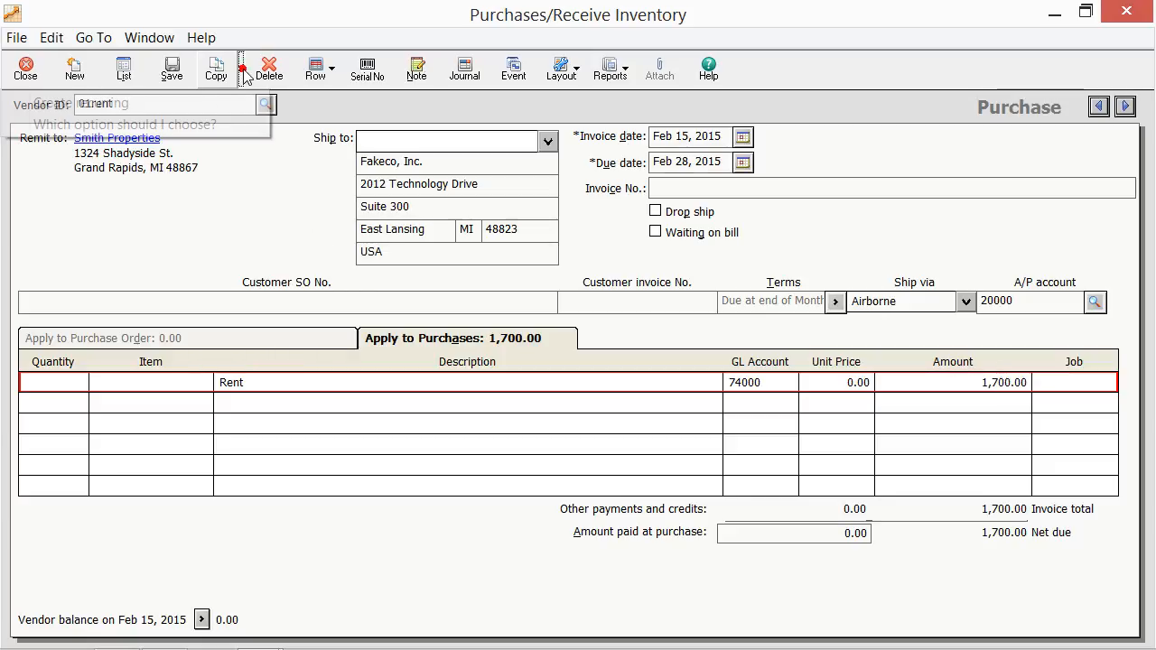
left_click(220, 104)
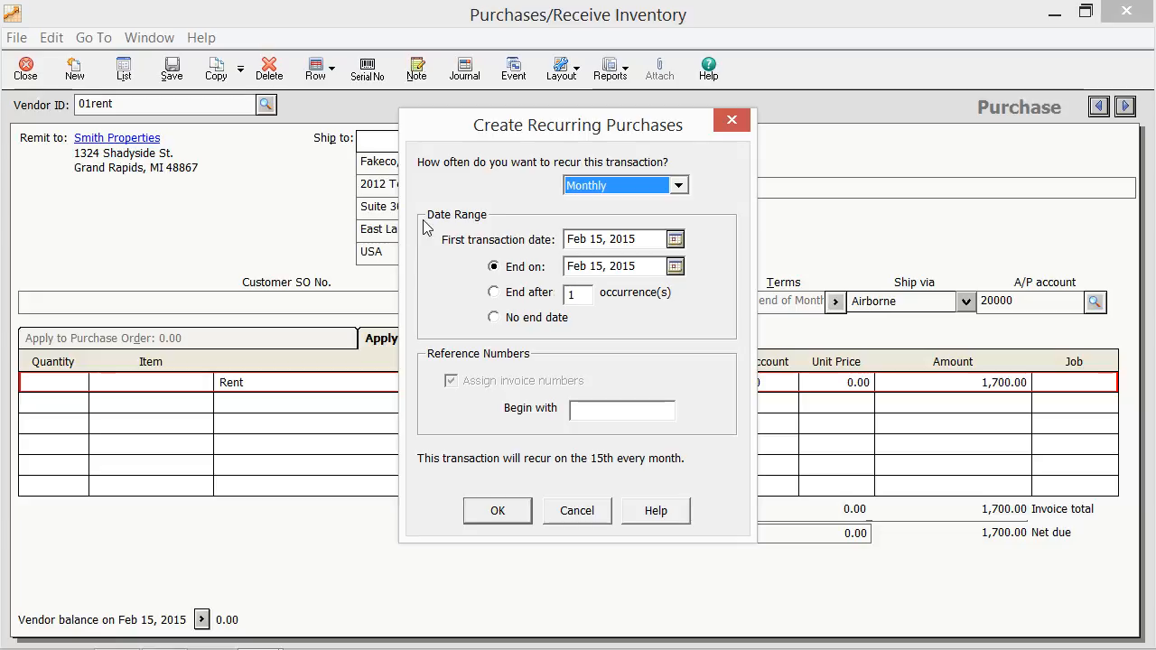
left_click(681, 186)
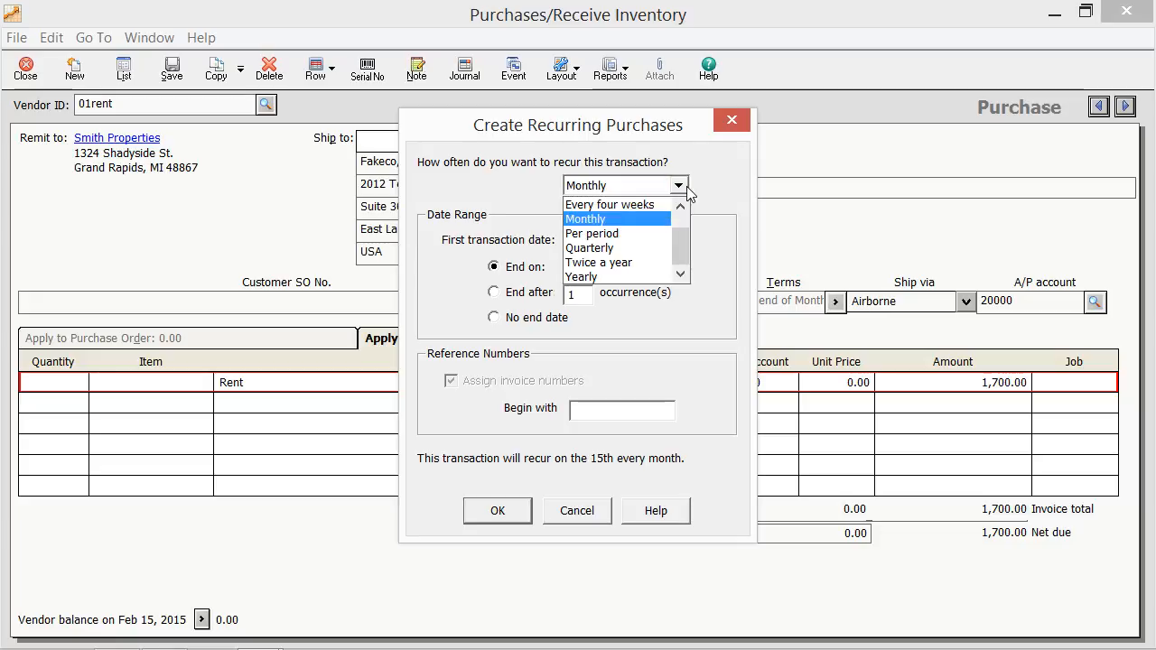
left_click(700, 190)
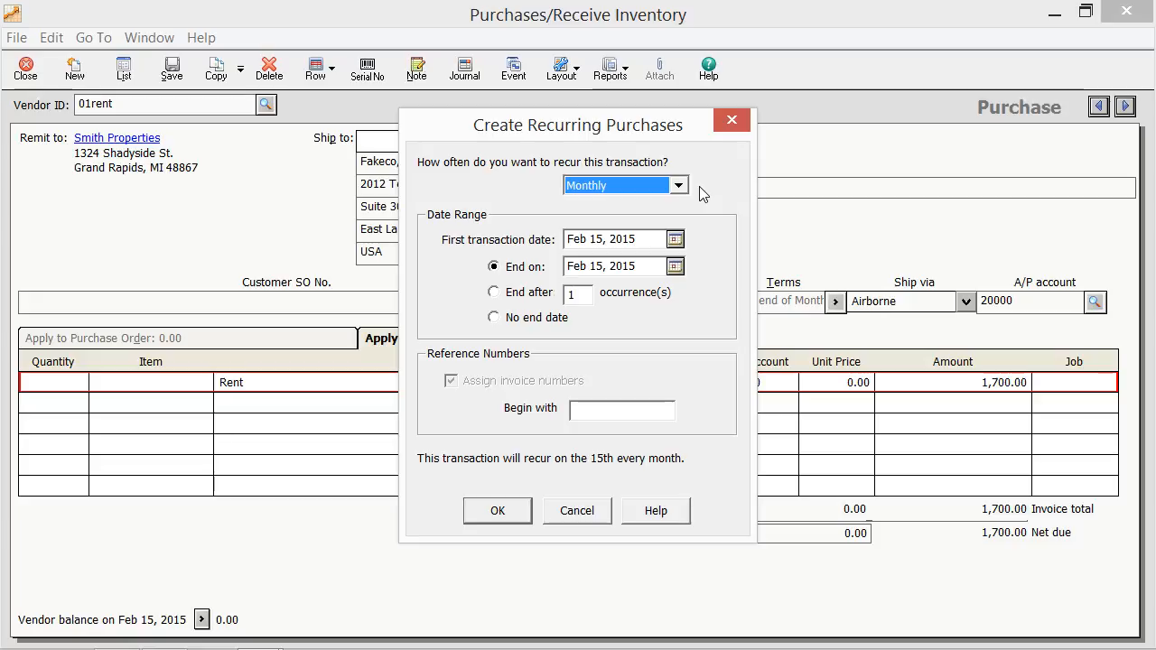
left_click(494, 292)
key("Tab")
type("11")
key("Tab")
type("rent-")
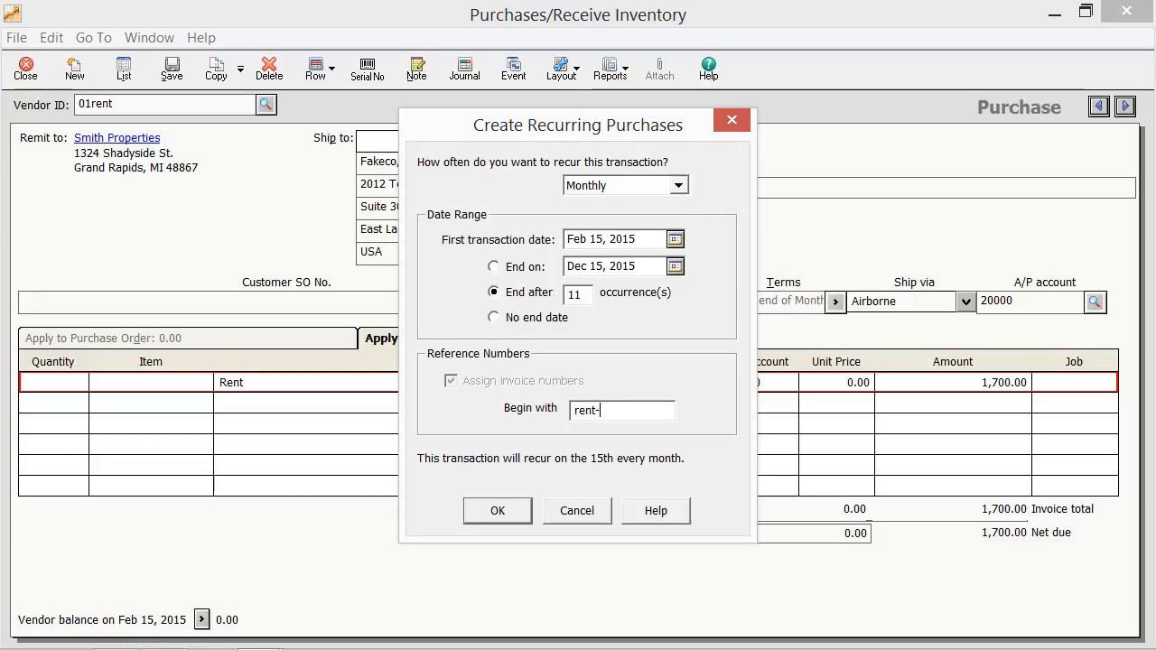
type("02")
left_click(470, 511)
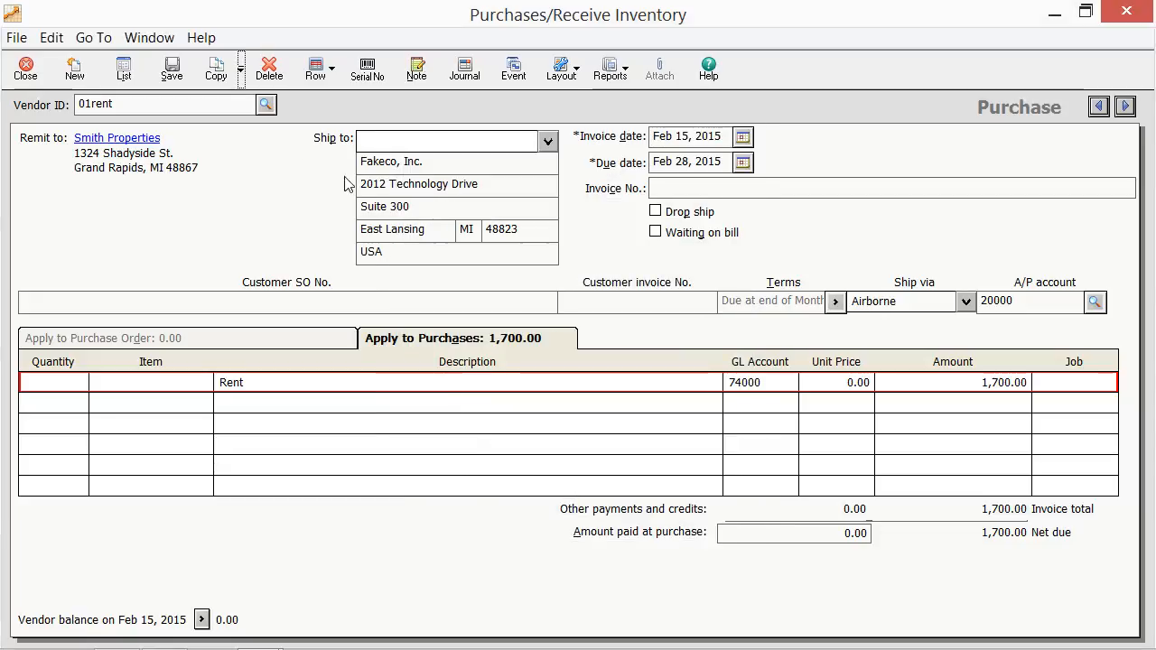